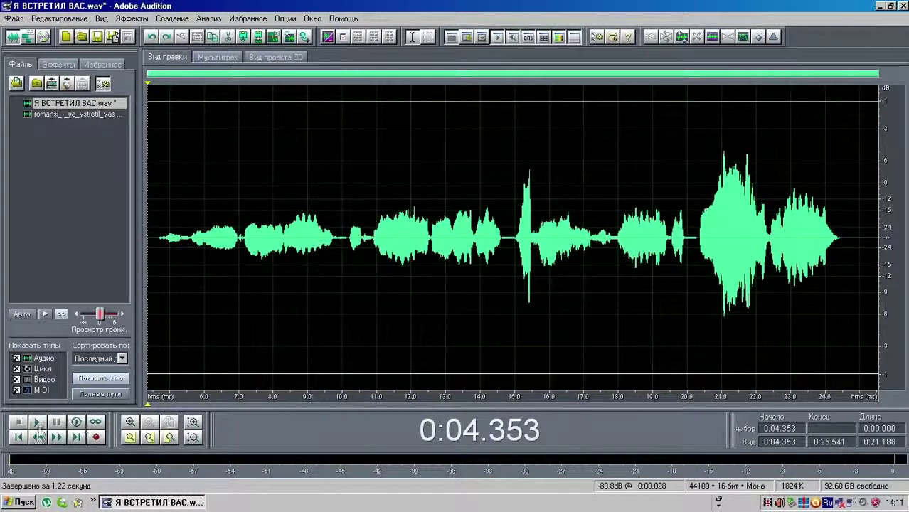
# Step: Play the opening seconds of the vocal recording "Я ВСТРЕТИЛ ВАС.wav" and stop playback
pyautogui.click(39, 422)
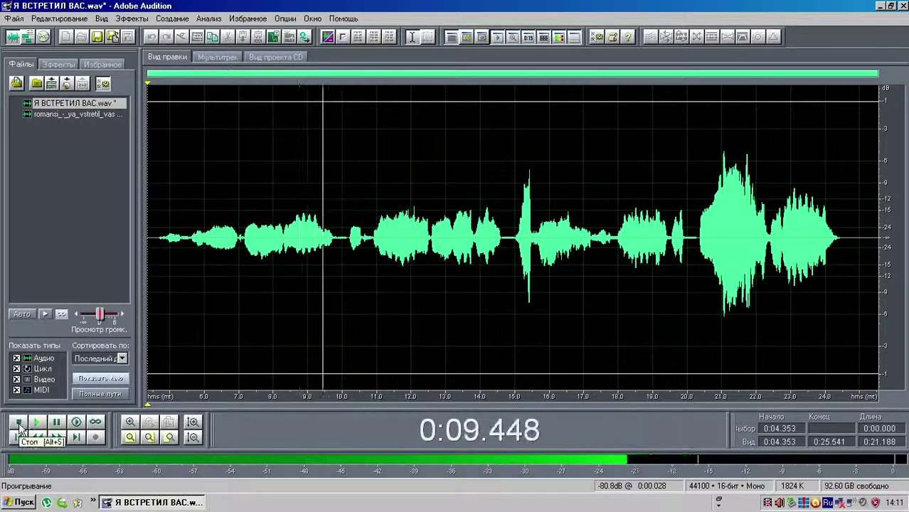
pyautogui.click(19, 425)
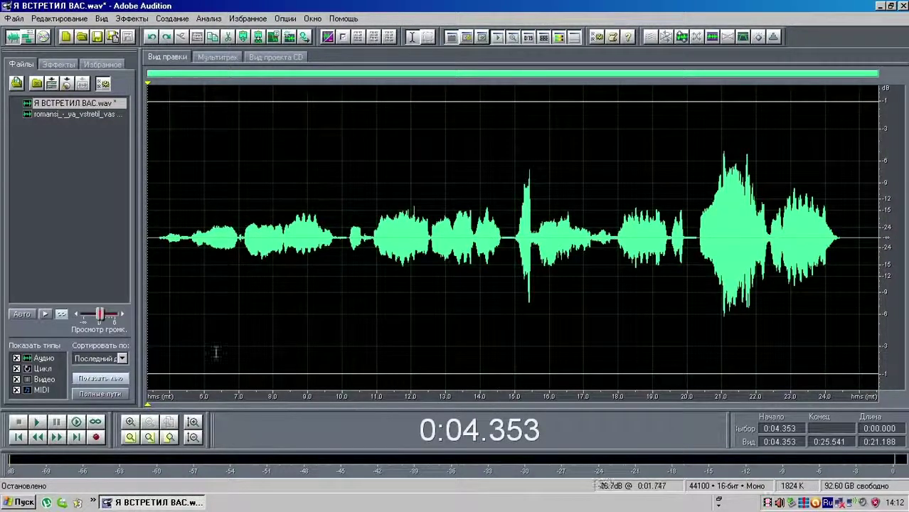
# Step: Open the Graphic Equalizer for the vocal, look through the 20- and 30-band layouts, and return to the 10-band layout
pyautogui.click(137, 19)
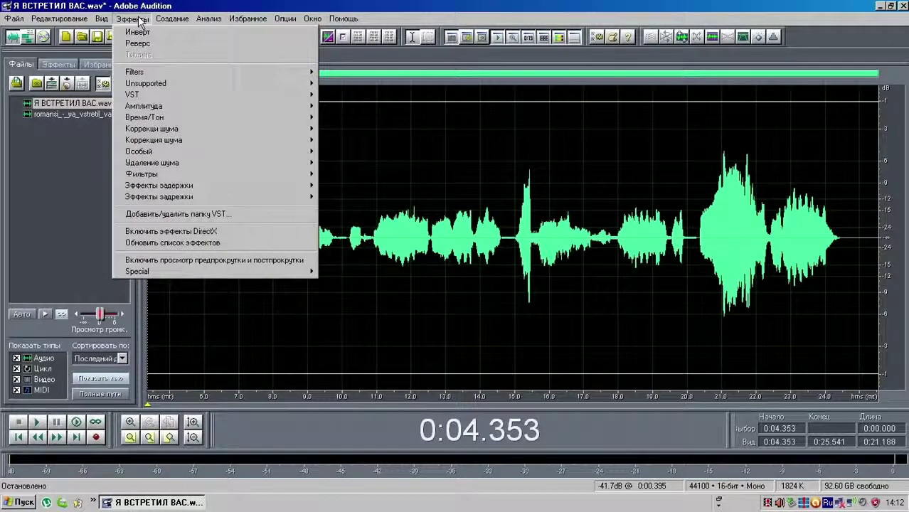
pyautogui.moveTo(194, 176)
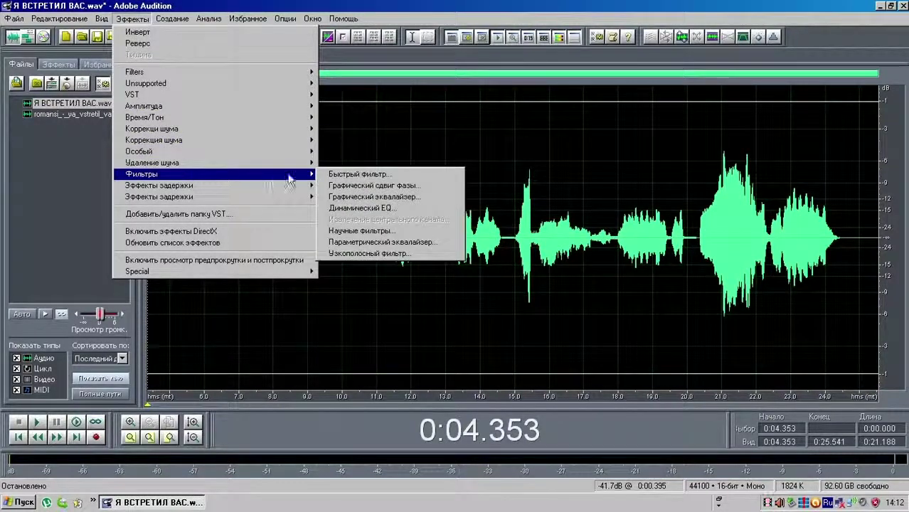
pyautogui.click(449, 202)
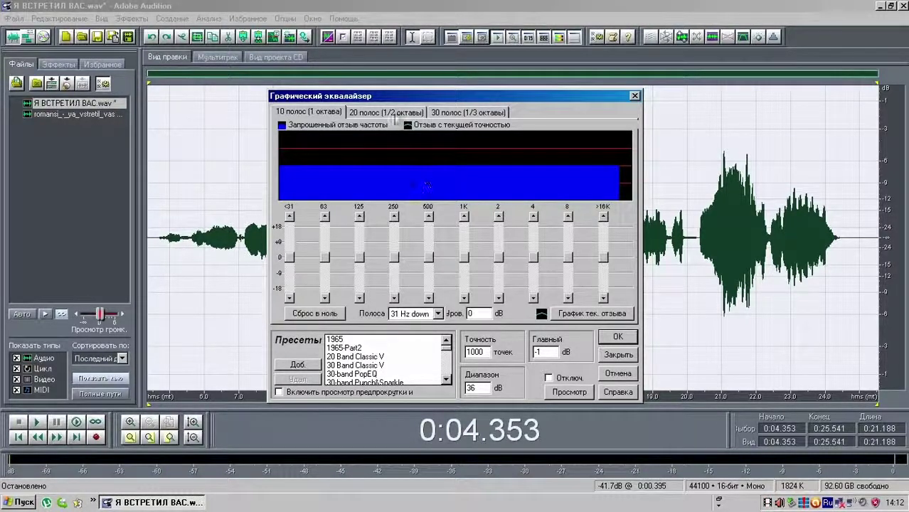
pyautogui.click(392, 115)
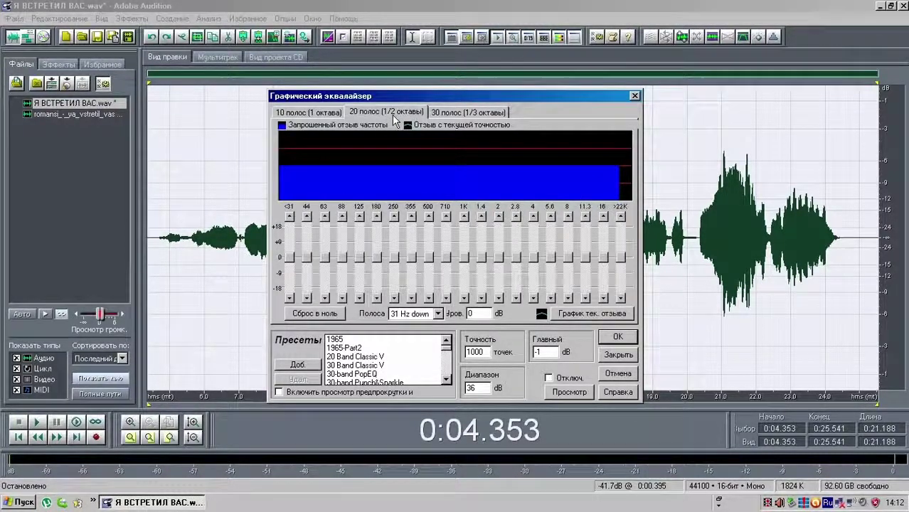
pyautogui.click(470, 115)
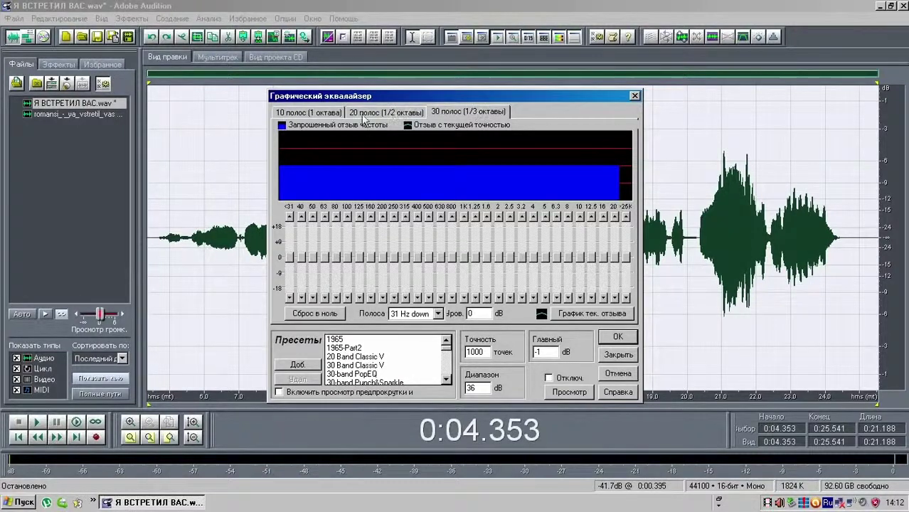
pyautogui.click(315, 115)
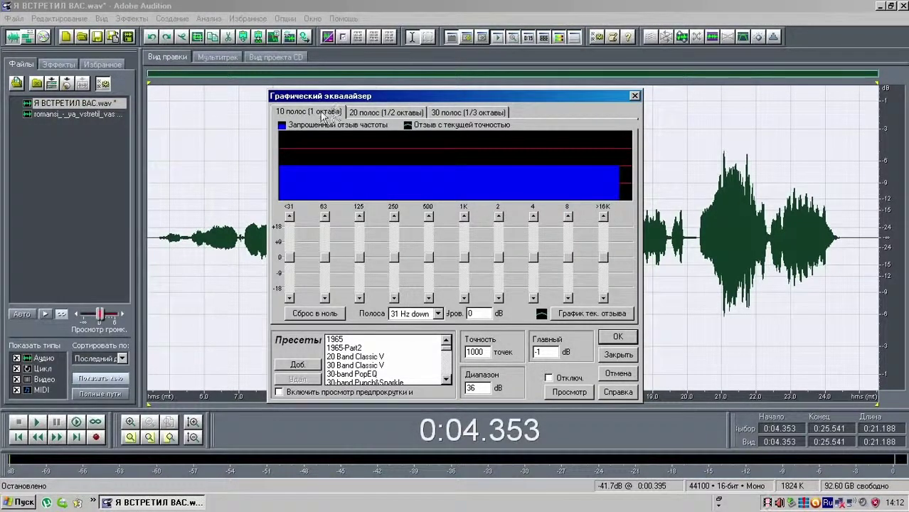
# Step: While previewing, boost the 125 Hz band to 10.4 dB and moderately raise the 63 Hz, 250 Hz, 4, 8 and 16 kHz bands
pyautogui.click(548, 378)
pyautogui.click(572, 390)
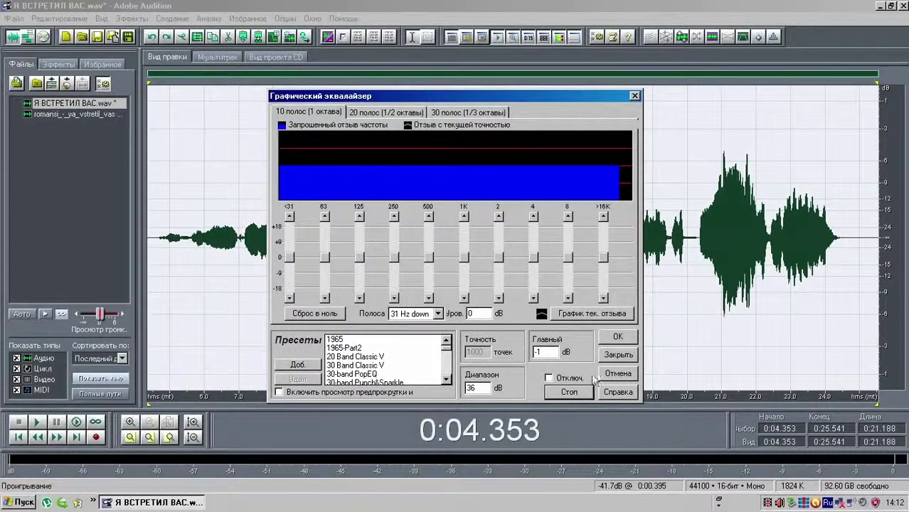
pyautogui.moveTo(464, 258)
pyautogui.mouseDown()
pyautogui.moveTo(462, 233)
pyautogui.moveTo(463, 292)
pyautogui.moveTo(460, 262)
pyautogui.mouseUp()
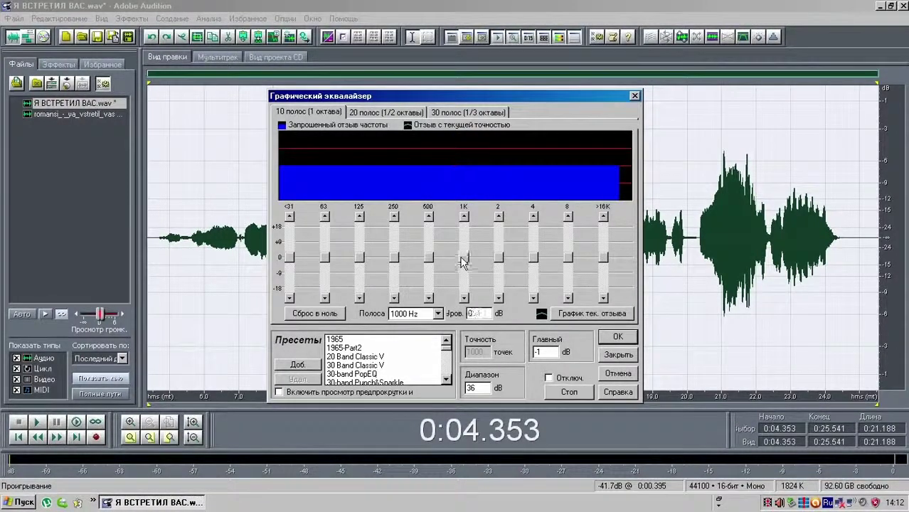
pyautogui.moveTo(603, 257); pyautogui.dragTo(602, 226)
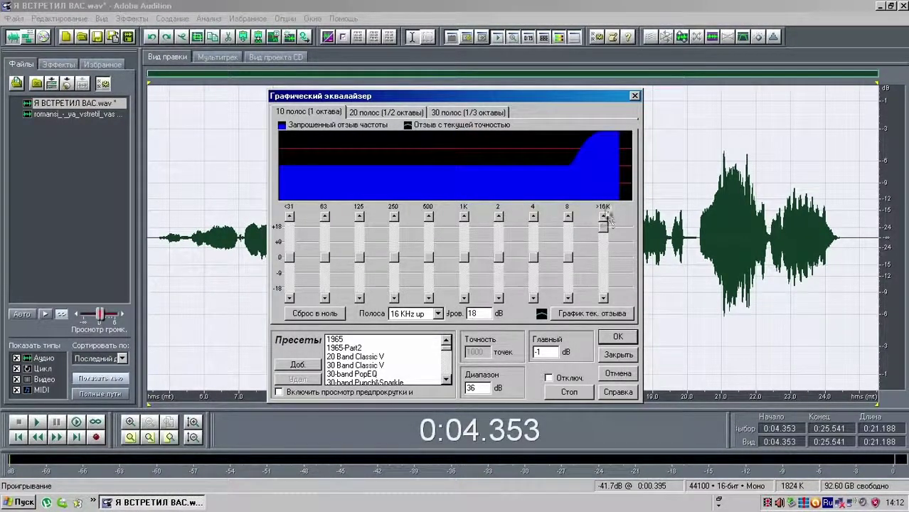
pyautogui.moveTo(573, 259); pyautogui.dragTo(568, 226)
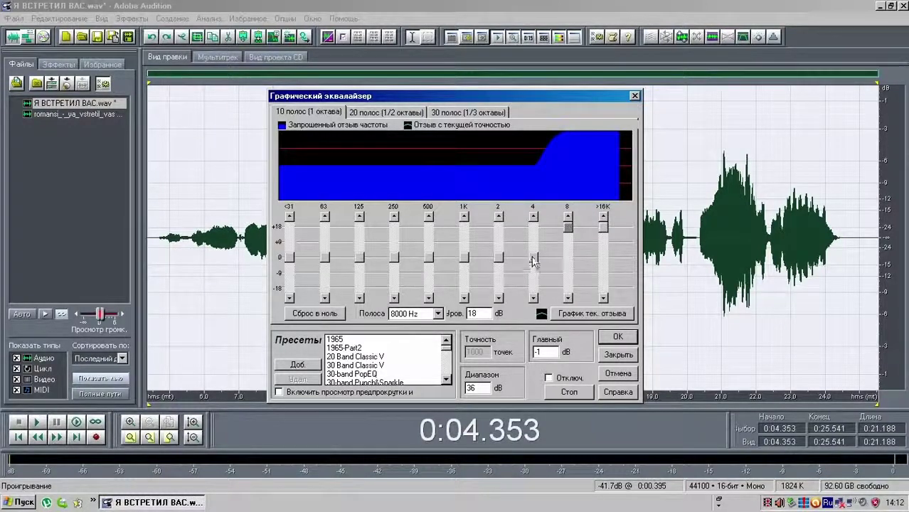
pyautogui.moveTo(536, 260)
pyautogui.mouseDown()
pyautogui.moveTo(538, 226)
pyautogui.moveTo(537, 260)
pyautogui.moveTo(569, 245)
pyautogui.moveTo(569, 263)
pyautogui.moveTo(569, 250)
pyautogui.moveTo(603, 239)
pyautogui.moveTo(535, 251)
pyautogui.mouseUp()
pyautogui.moveTo(359, 257)
pyautogui.mouseDown()
pyautogui.moveTo(359, 244)
pyautogui.moveTo(394, 255)
pyautogui.moveTo(394, 246)
pyautogui.moveTo(358, 241)
pyautogui.moveTo(323, 251)
pyautogui.moveTo(359, 240)
pyautogui.mouseUp()
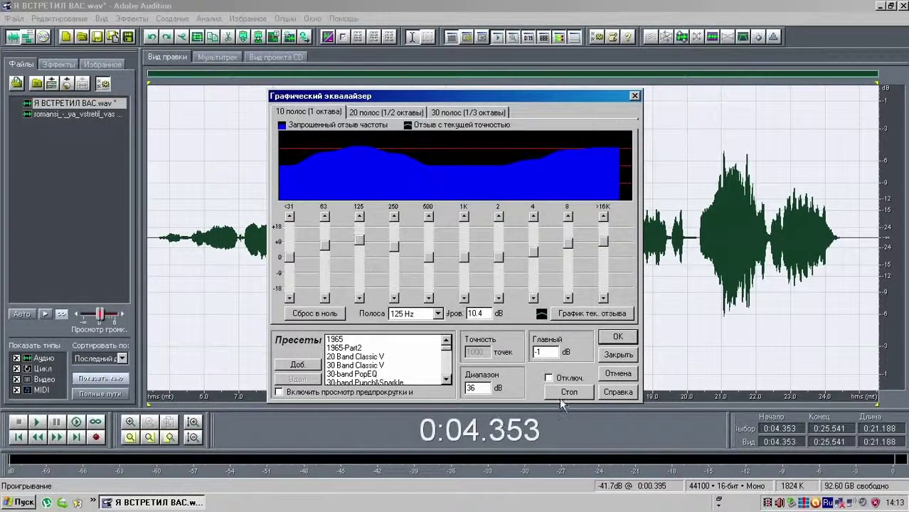
# Step: Compare the vocal with the equalizer bypassed and active, and apply the equalization to the recording
pyautogui.click(549, 379)
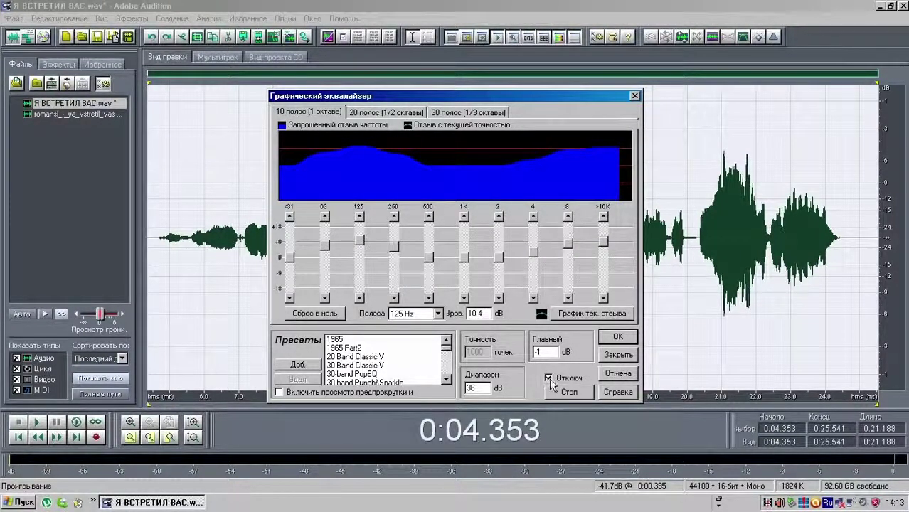
pyautogui.click(547, 379)
pyautogui.click(547, 378)
pyautogui.click(552, 382)
pyautogui.click(549, 379)
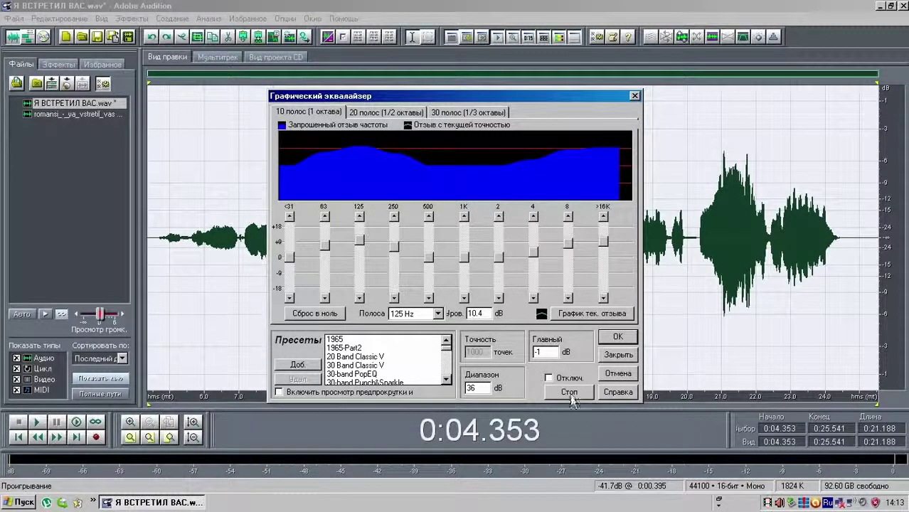
pyautogui.click(569, 393)
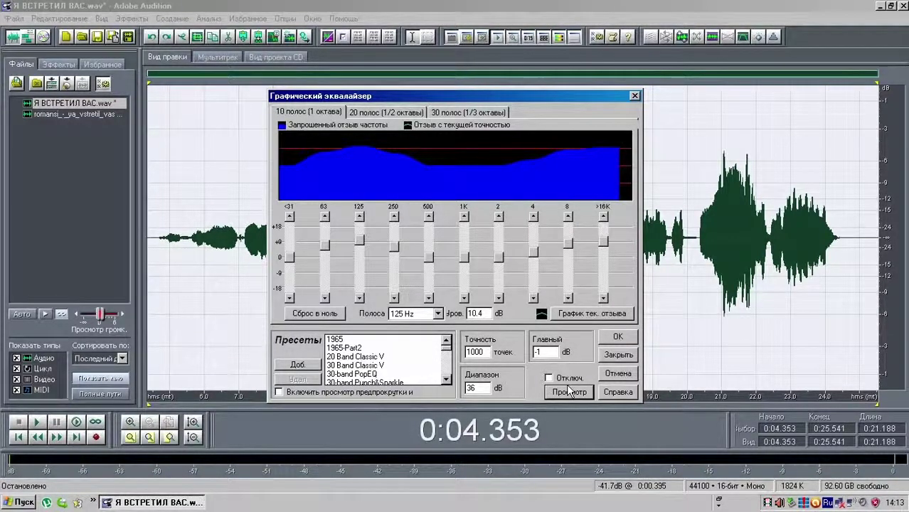
pyautogui.click(617, 337)
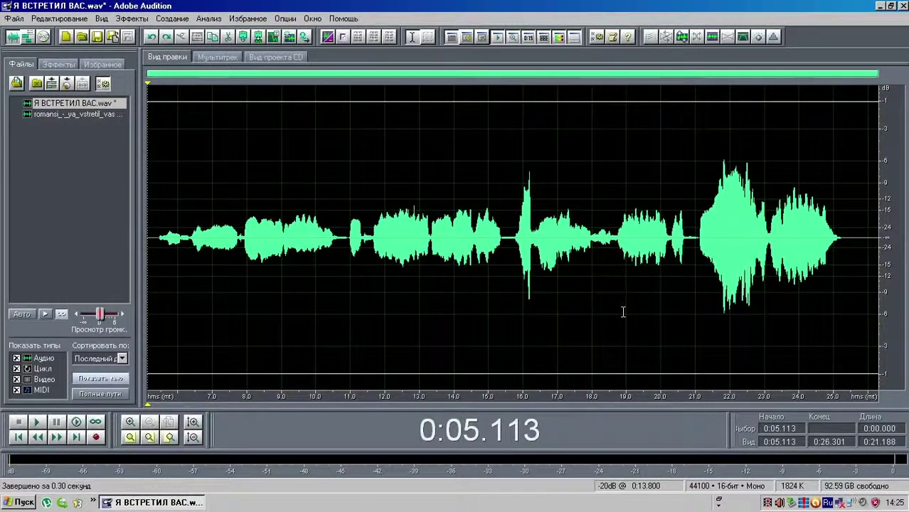
# Step: Play the equalized vocal together with the backing track in the multitrack view and stop playback
pyautogui.click(26, 37)
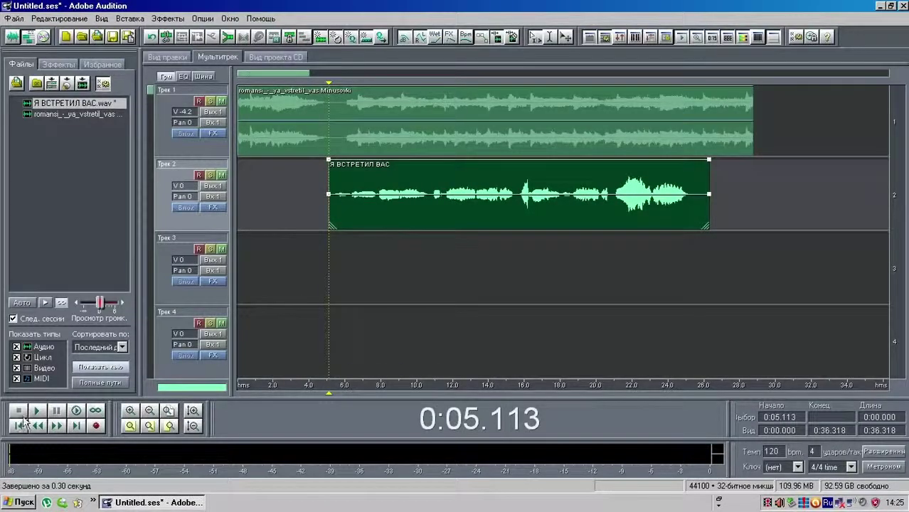
pyautogui.click(36, 410)
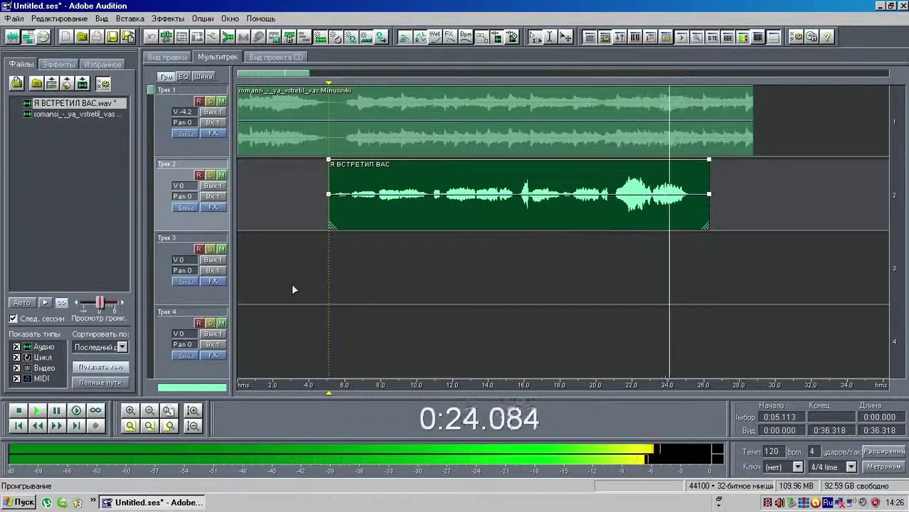
pyautogui.click(19, 410)
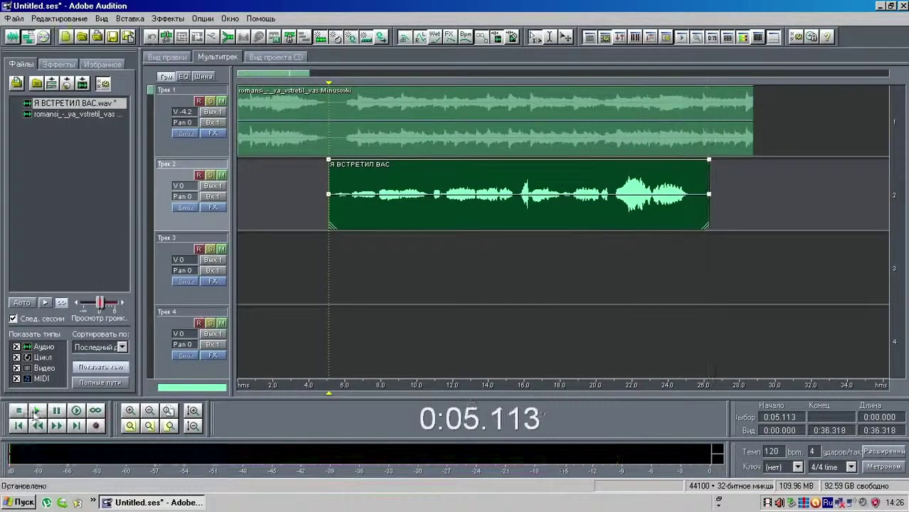
# Step: Compress the vocal in the edit view using Dynamics Processing with the preset "VocalComp, -24, +12dB, Fast", and clear the selection
pyautogui.click(12, 39)
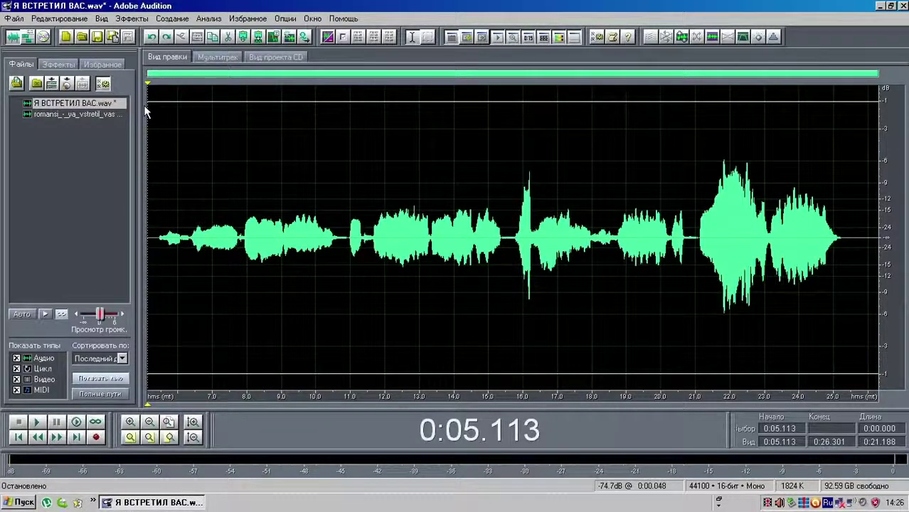
pyautogui.click(132, 19)
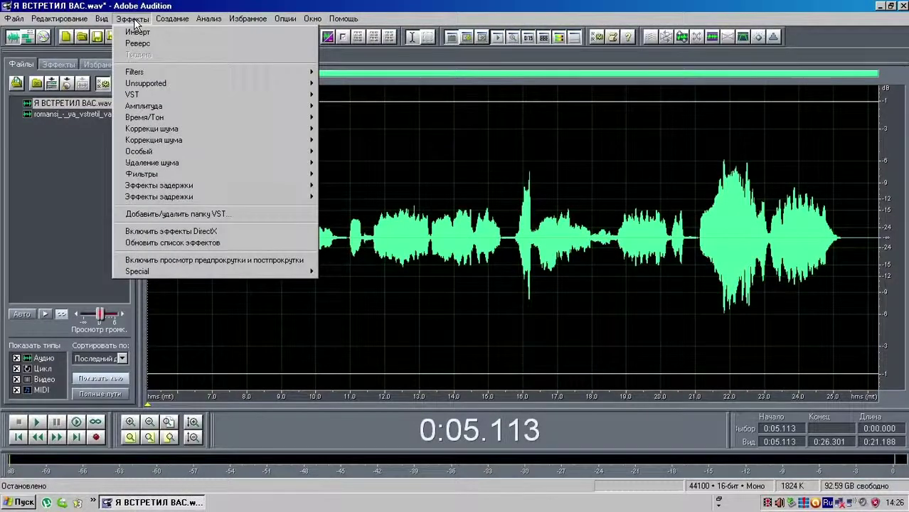
pyautogui.moveTo(199, 116)
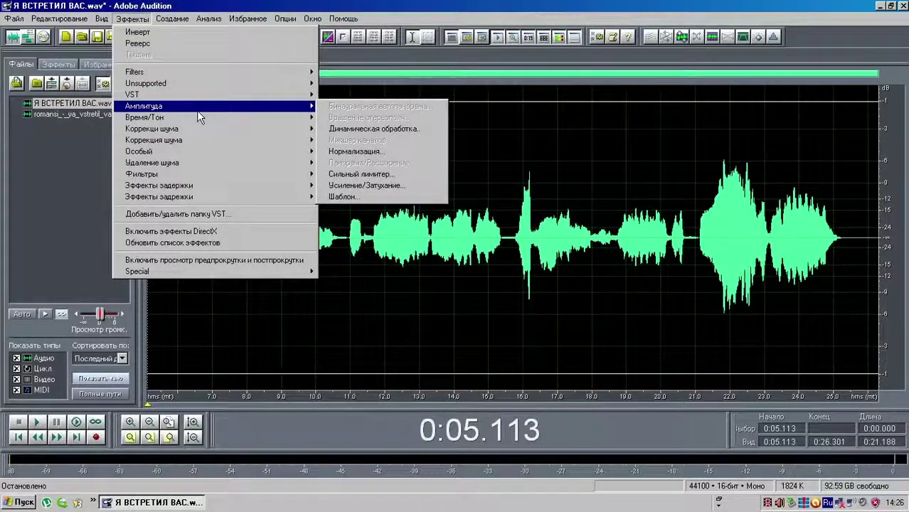
pyautogui.click(432, 135)
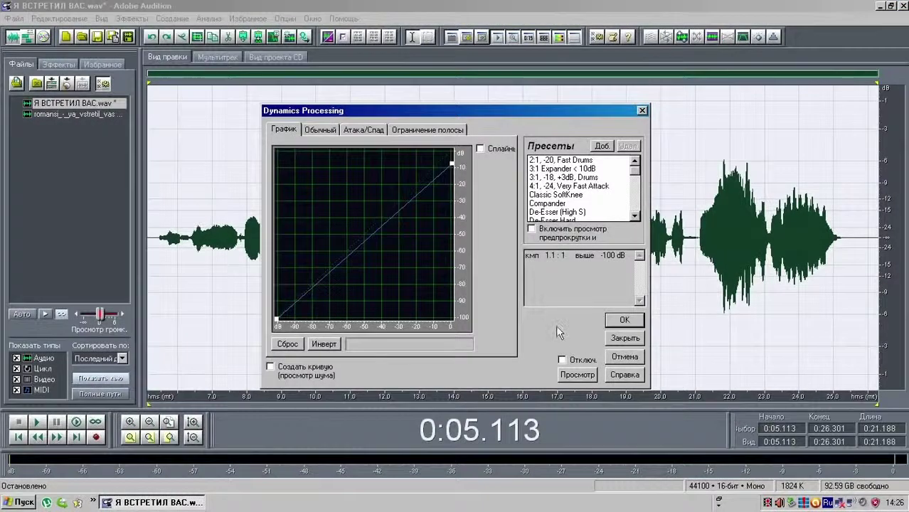
pyautogui.moveTo(634, 175); pyautogui.dragTo(635, 217)
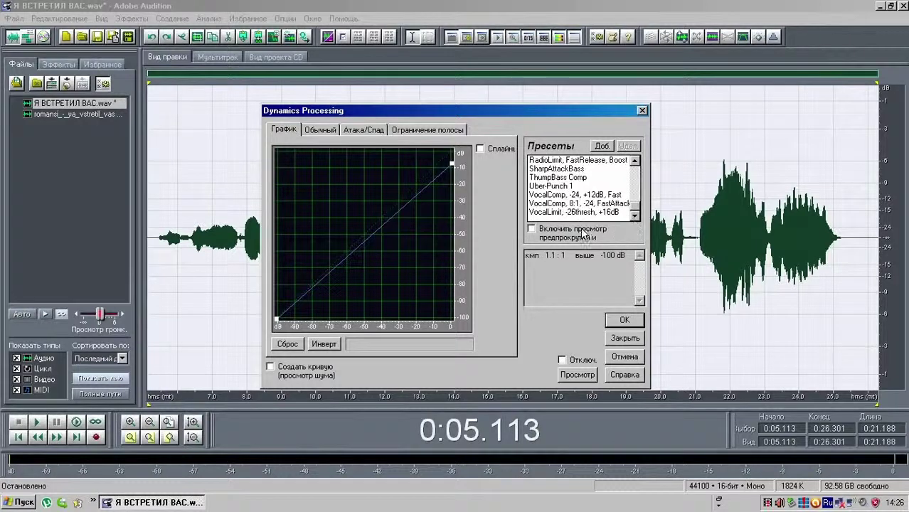
pyautogui.click(564, 196)
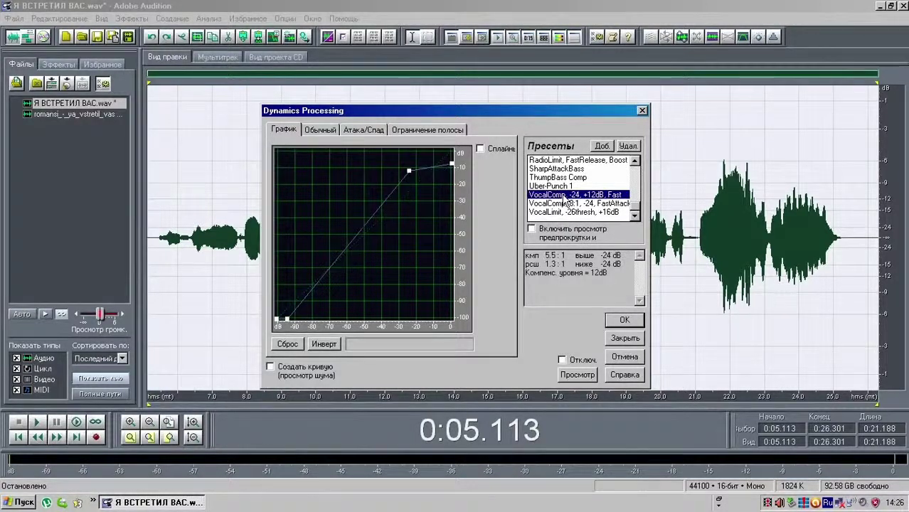
pyautogui.click(623, 321)
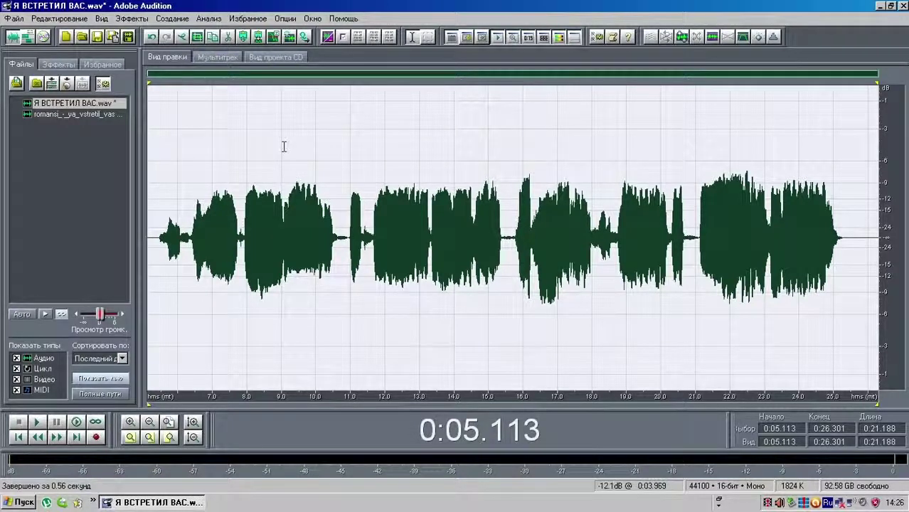
pyautogui.click(284, 147)
pyautogui.click(12, 441)
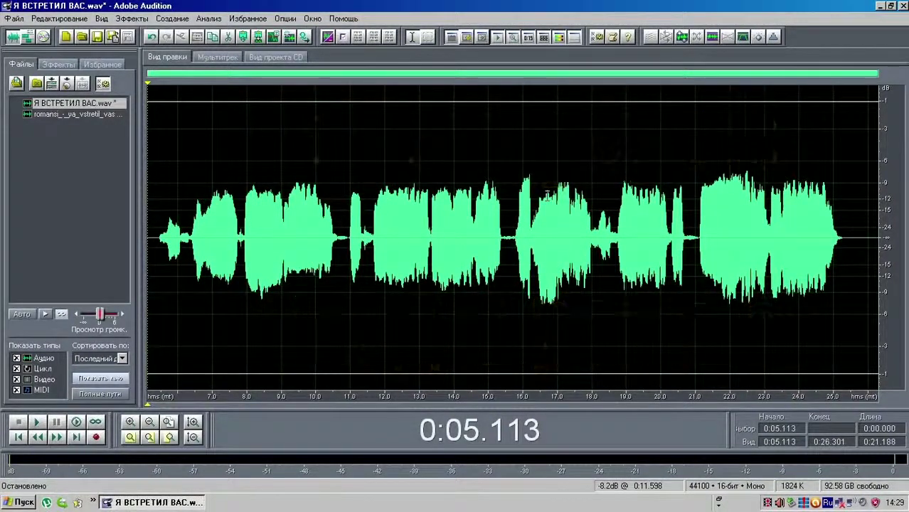
# Step: Open the multitap delay effect for the vocal and load the Simple Echo preset
pyautogui.click(132, 20)
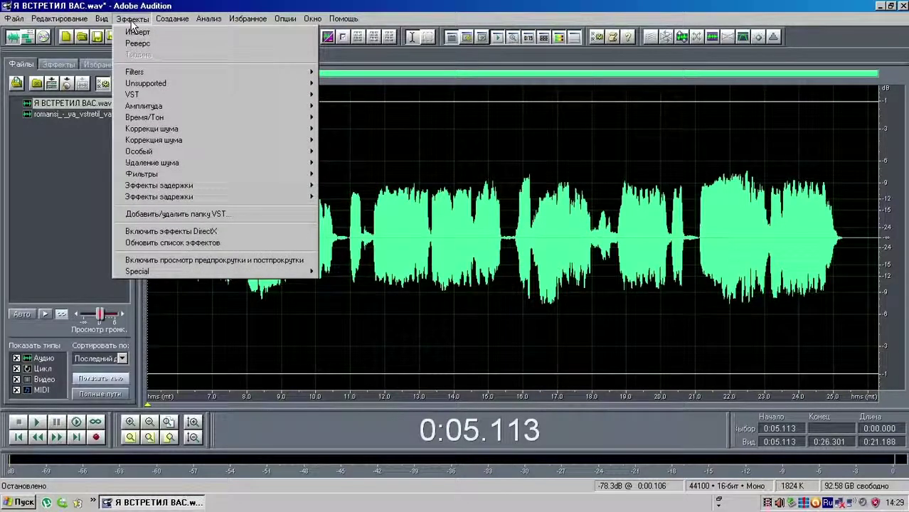
pyautogui.moveTo(310, 186)
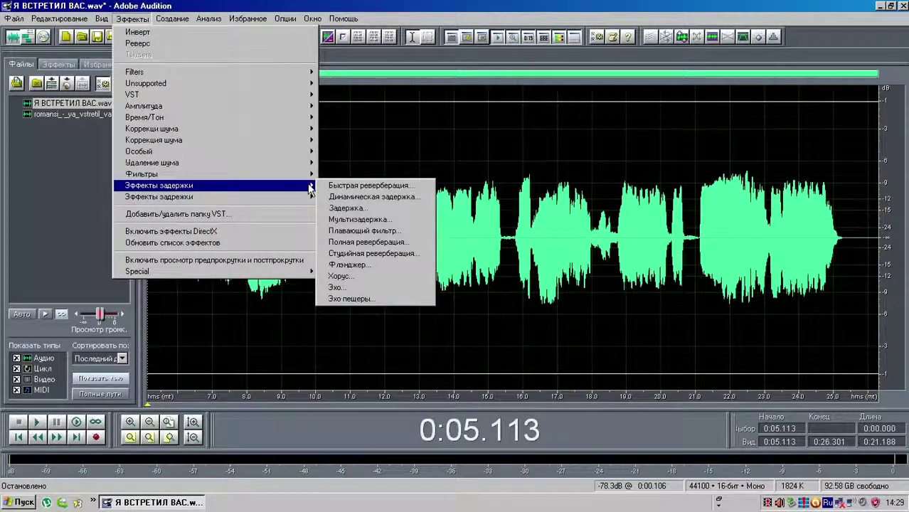
pyautogui.click(366, 219)
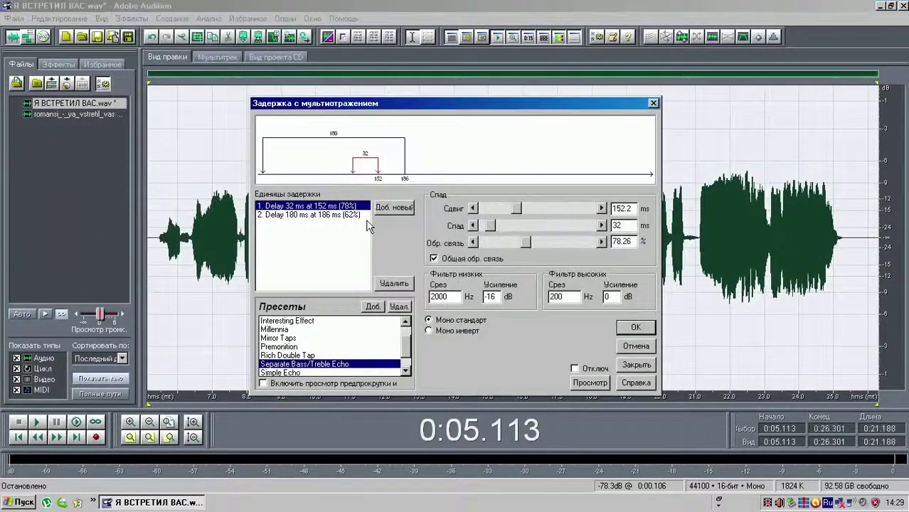
pyautogui.click(405, 367)
pyautogui.click(406, 367)
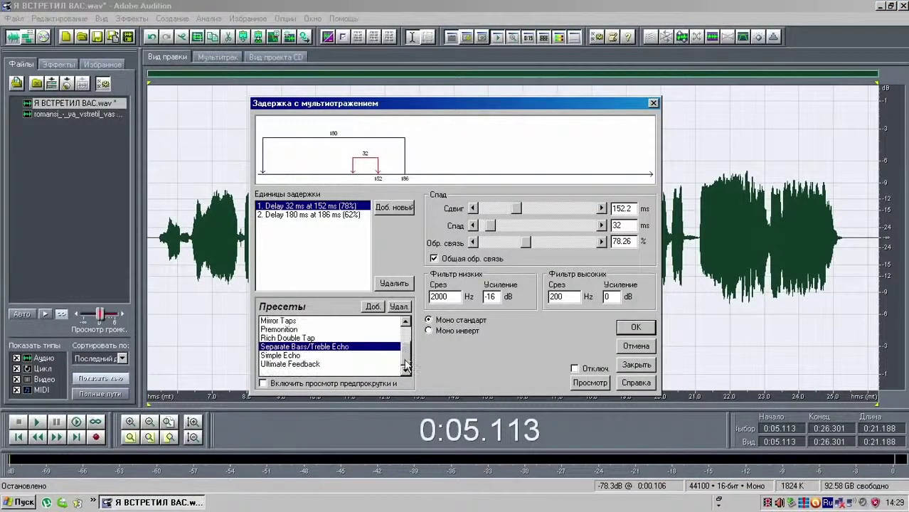
pyautogui.click(278, 356)
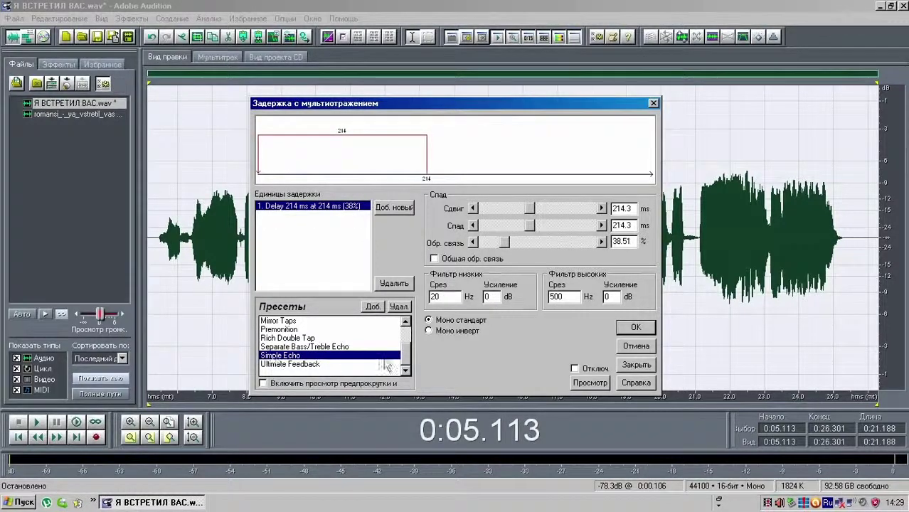
# Step: While previewing the echo, set its offset and delay to 270.2 ms and its feedback to 19.88%
pyautogui.click(590, 382)
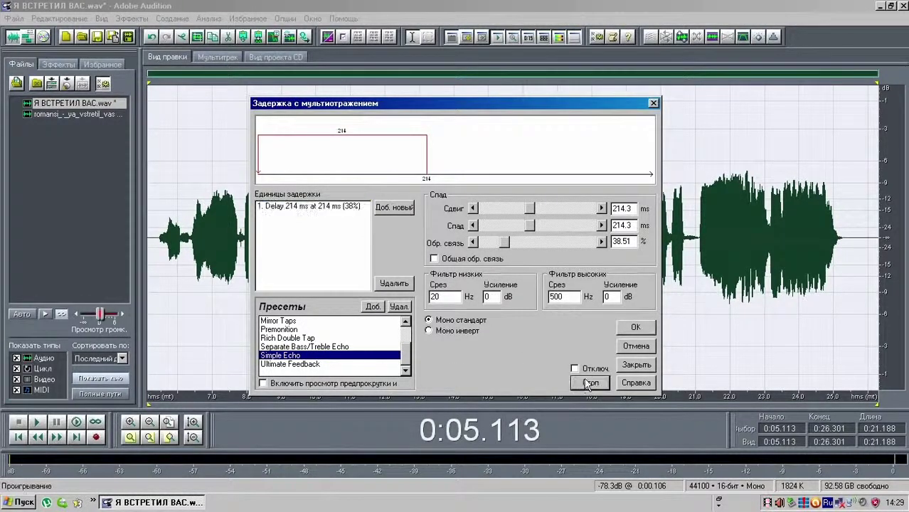
pyautogui.moveTo(533, 231); pyautogui.dragTo(587, 243)
pyautogui.moveTo(503, 243)
pyautogui.mouseDown()
pyautogui.moveTo(522, 254)
pyautogui.moveTo(495, 243)
pyautogui.mouseUp()
pyautogui.moveTo(583, 226); pyautogui.dragTo(546, 233)
pyautogui.moveTo(581, 209); pyautogui.dragTo(539, 216)
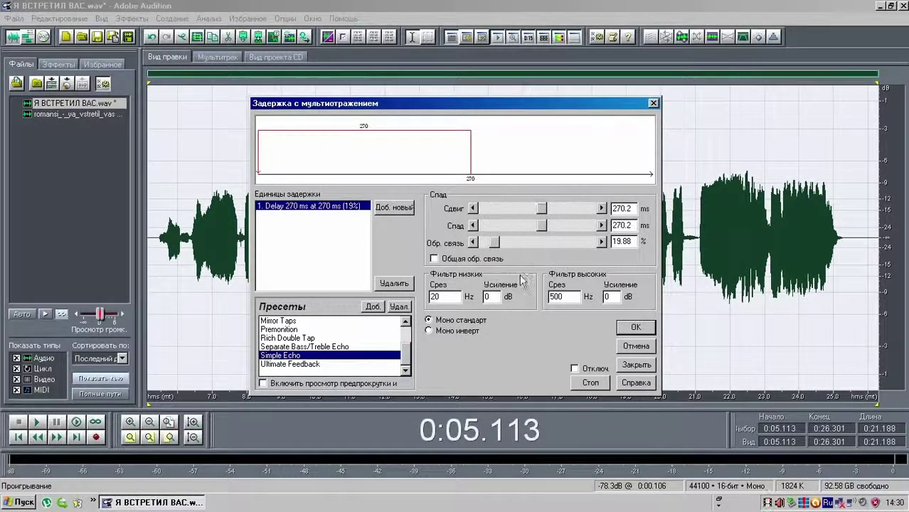
# Step: Raise the echo's offset and delay to 301.3 ms and apply the multitap delay to the vocal
pyautogui.moveTo(544, 229); pyautogui.dragTo(555, 232)
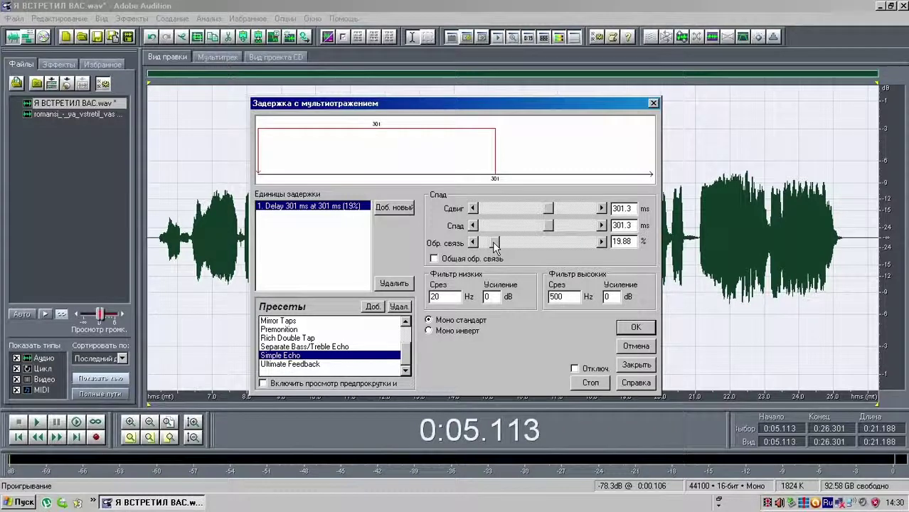
pyautogui.moveTo(494, 245)
pyautogui.mouseDown()
pyautogui.moveTo(525, 244)
pyautogui.moveTo(493, 249)
pyautogui.mouseUp()
pyautogui.click(635, 327)
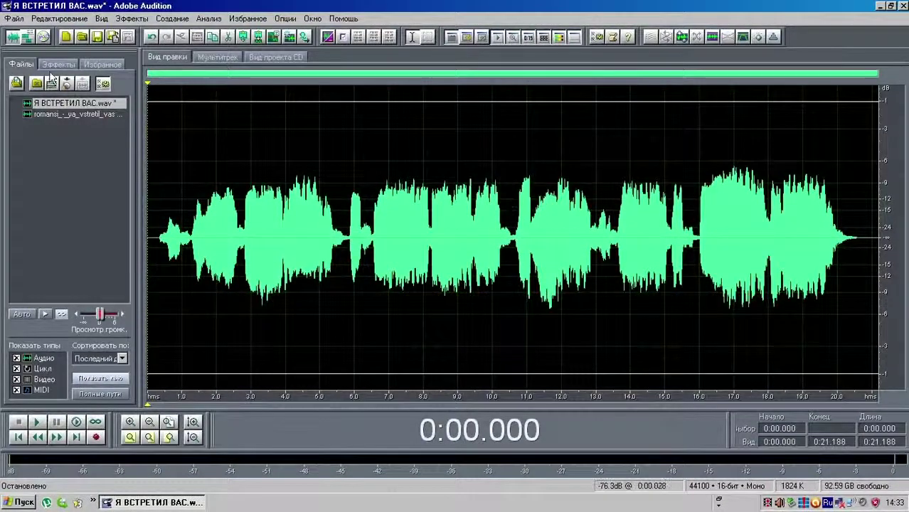
# Step: Play the echoed vocal with the backing track in the multitrack view and set the vocal track's volume to 0.7 dB while listening
pyautogui.click(28, 37)
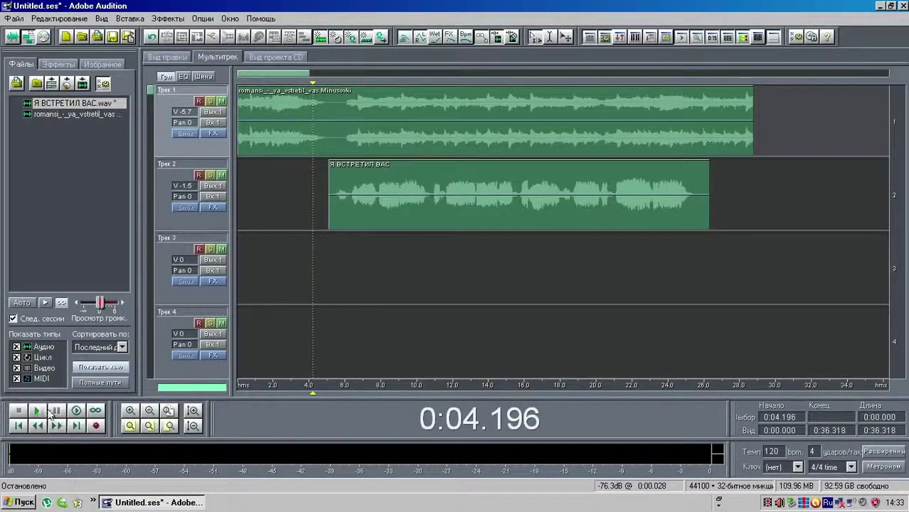
pyautogui.click(42, 411)
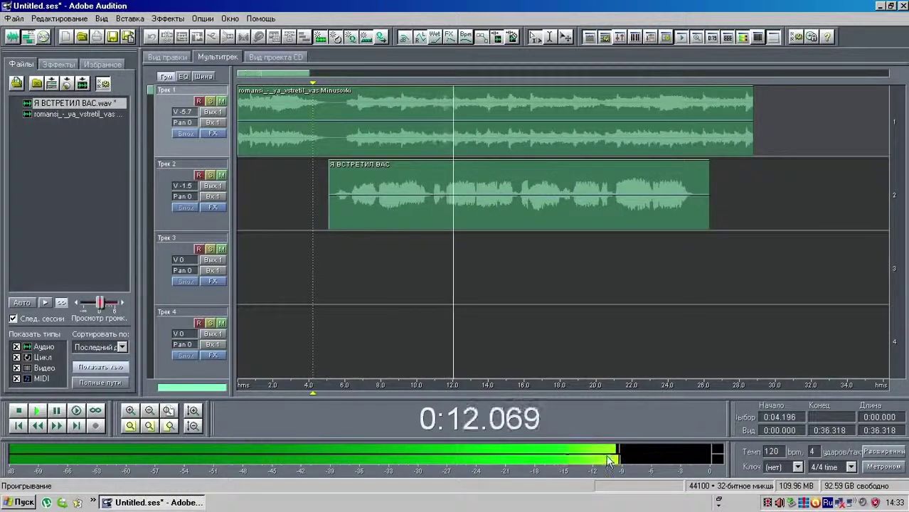
pyautogui.rightClick(186, 186)
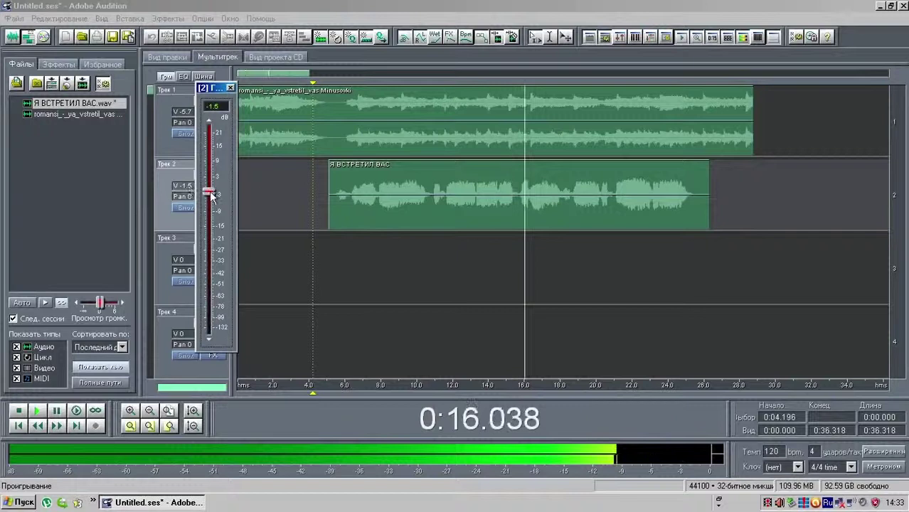
pyautogui.moveTo(208, 191); pyautogui.dragTo(216, 234)
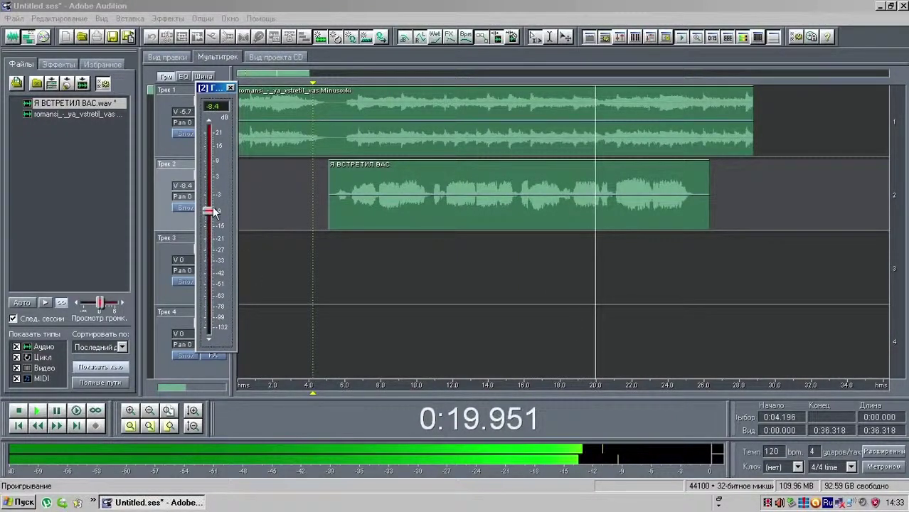
pyautogui.moveTo(209, 210); pyautogui.dragTo(210, 191)
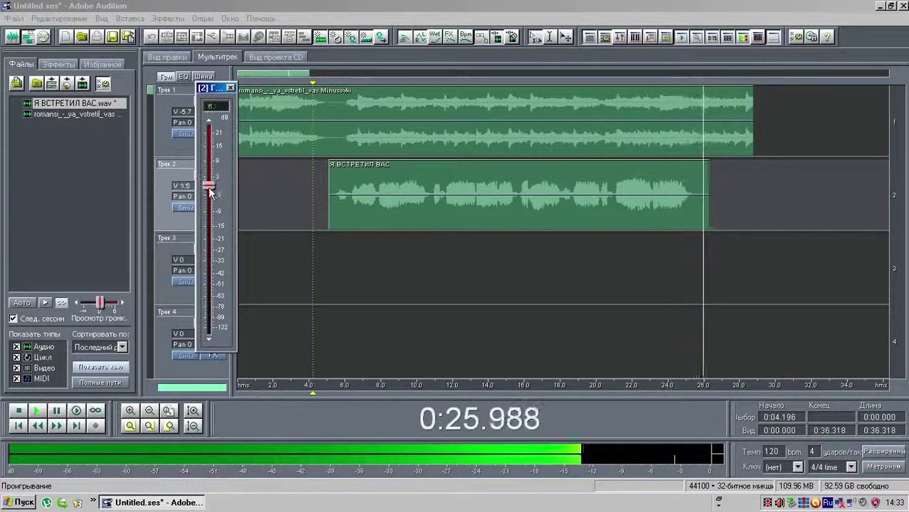
pyautogui.click(19, 411)
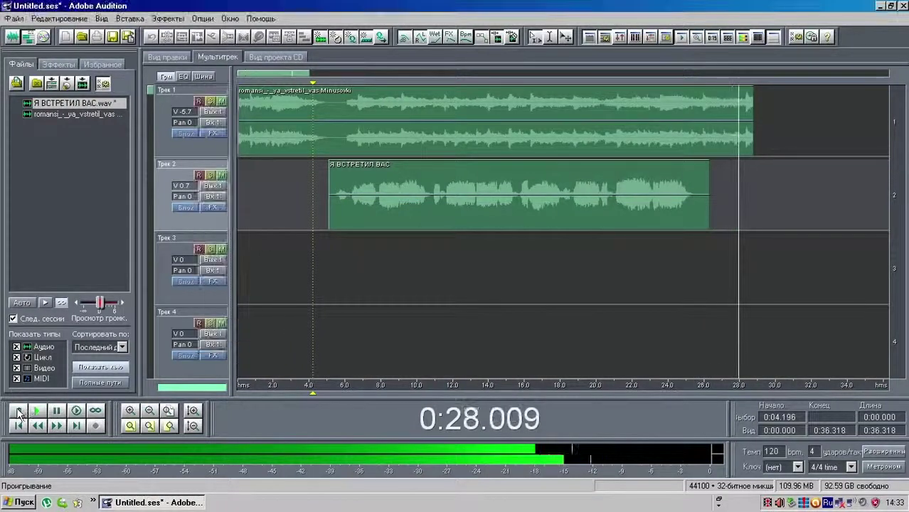
# Step: Stop playback and replay the multitrack mix to check the balance between the vocal and the backing track
pyautogui.click(19, 411)
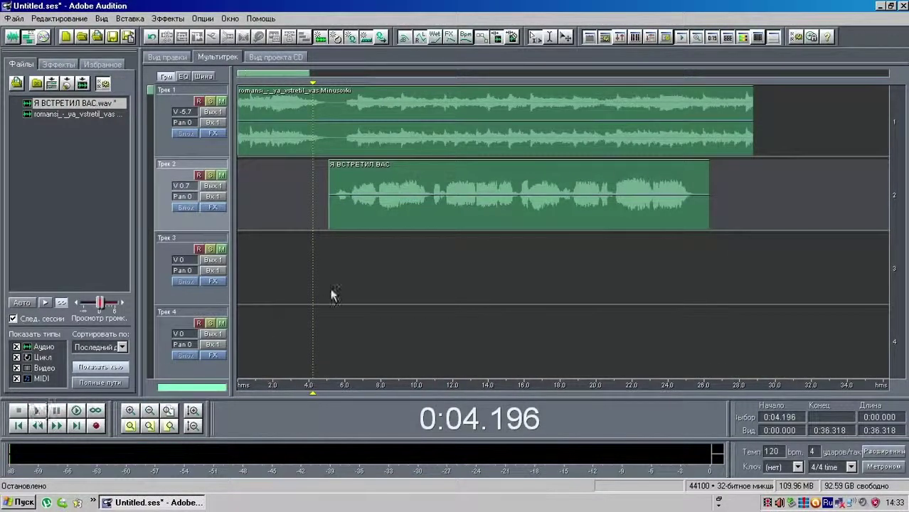
pyautogui.press('space')
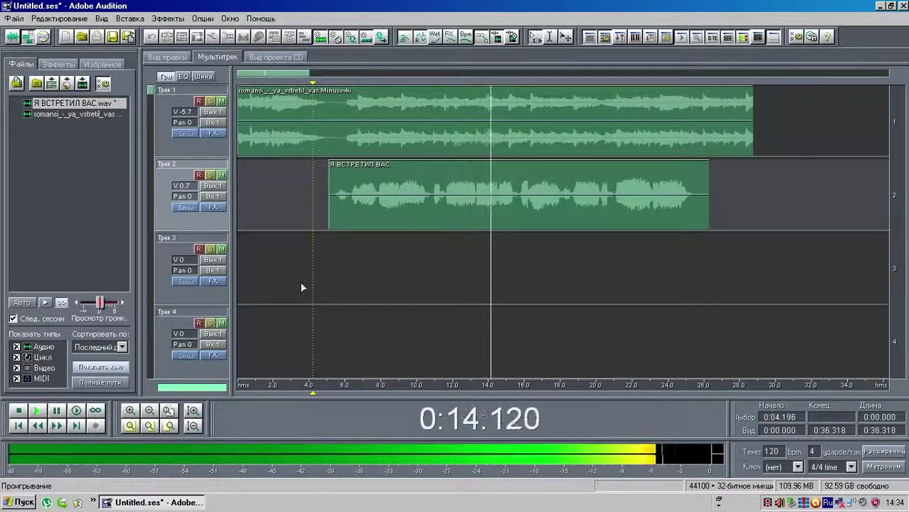
pyautogui.press('space')
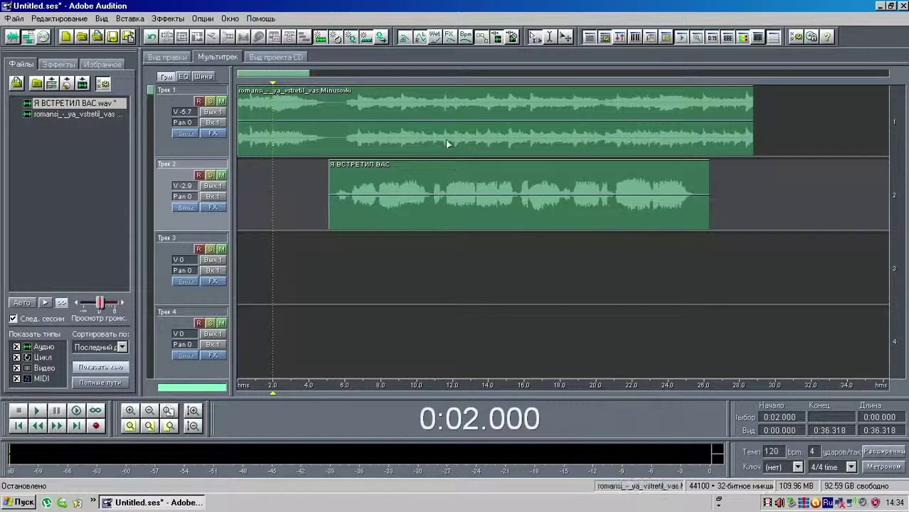
# Step: Mix the backing track and vocal clips down into one new stereo file and play part of the result
pyautogui.click(429, 129)
pyautogui.keyDown('ctrl'); pyautogui.click(435, 187); pyautogui.keyUp('ctrl')
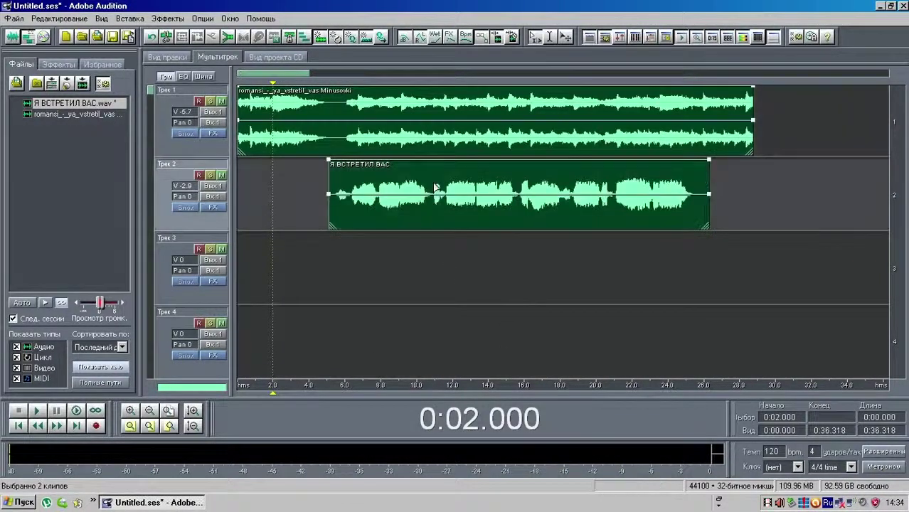
pyautogui.click(228, 39)
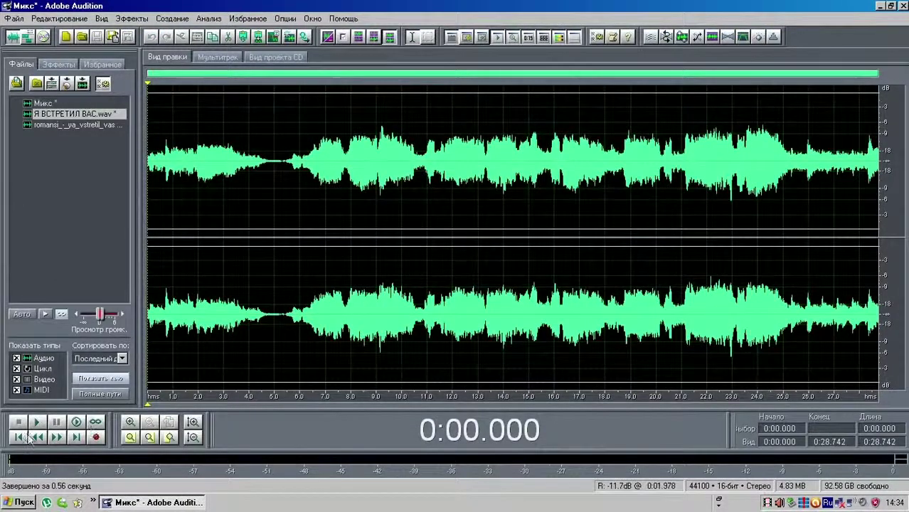
pyautogui.click(37, 422)
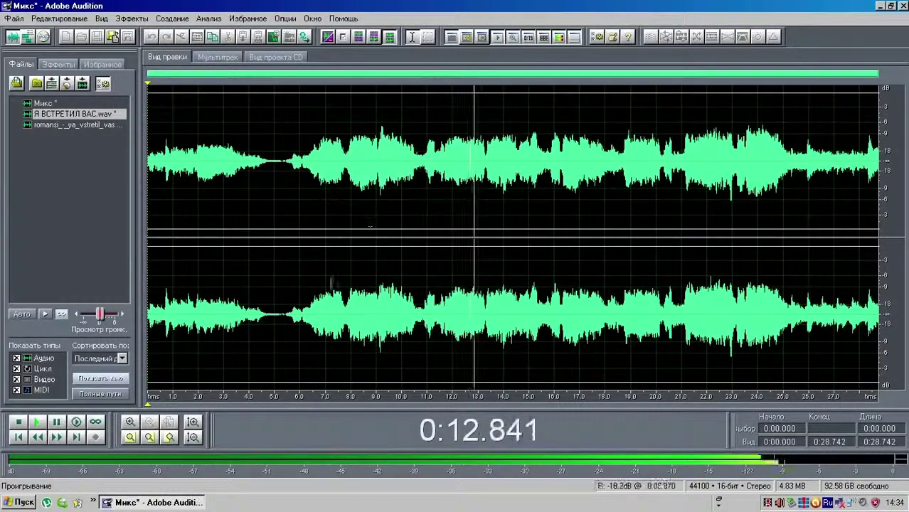
pyautogui.click(19, 423)
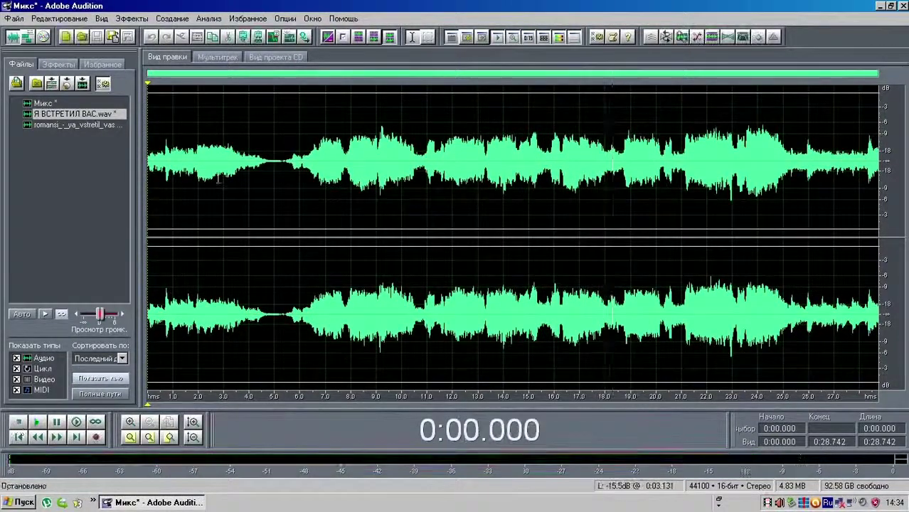
# Step: Save the mixdown to the desktop (Рабочий стол) in Windows PCM (*.wav) format under the name "Я встретил вас микс"
pyautogui.click(15, 19)
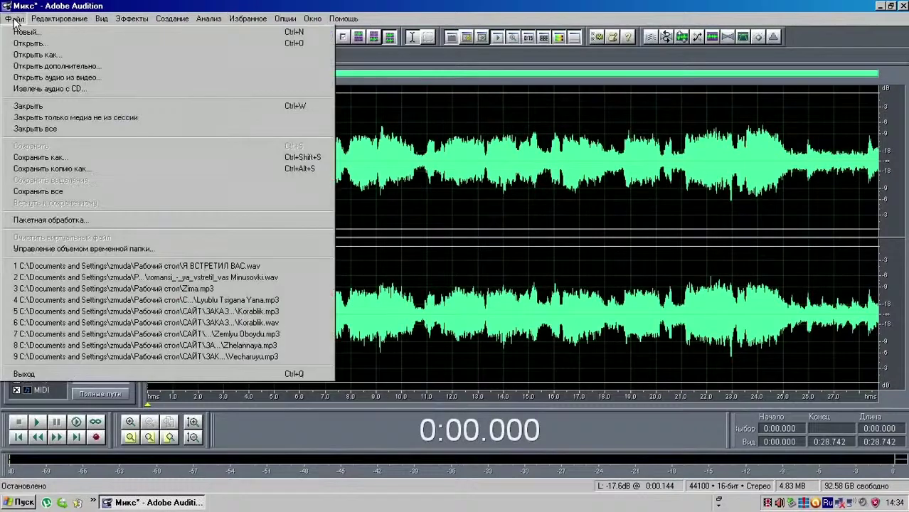
pyautogui.click(108, 158)
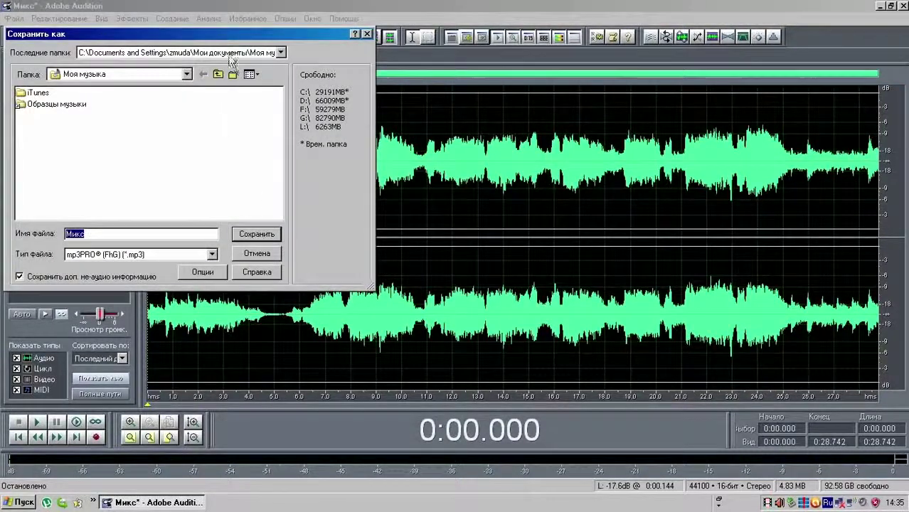
pyautogui.moveTo(237, 35); pyautogui.dragTo(481, 45)
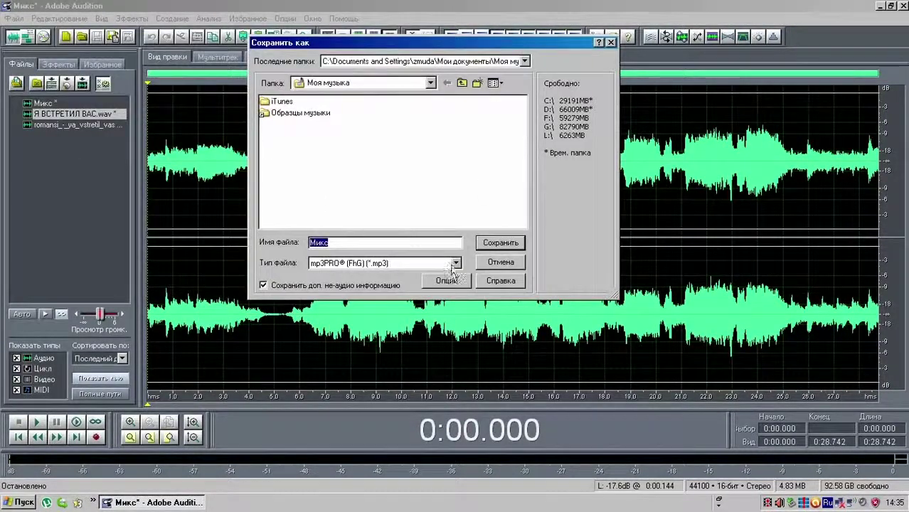
pyautogui.click(455, 263)
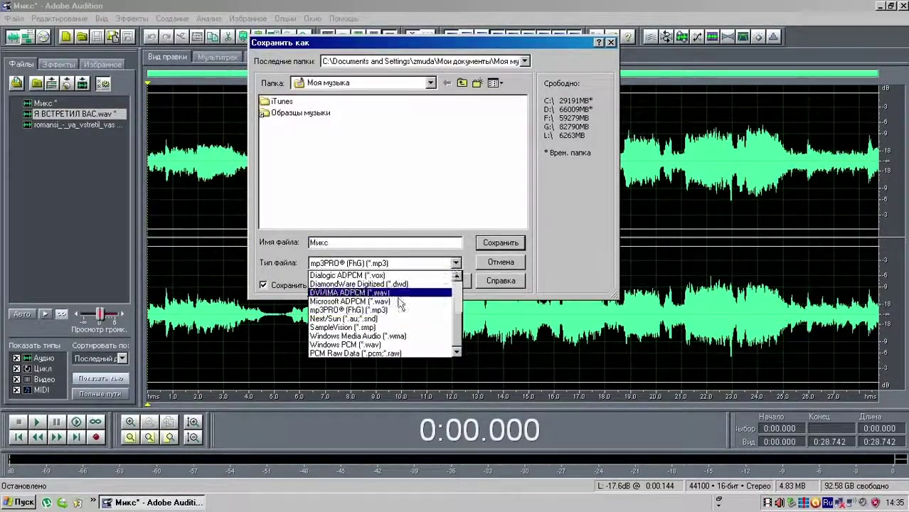
pyautogui.click(414, 345)
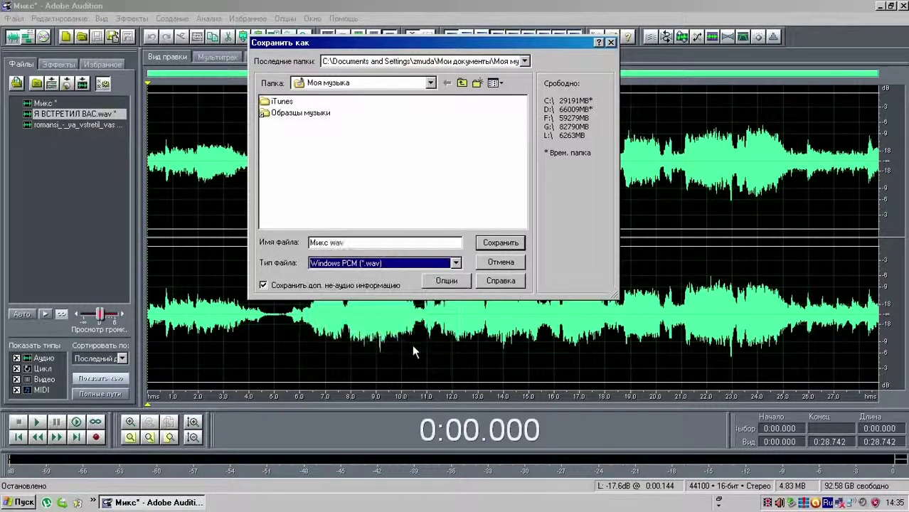
pyautogui.click(460, 83)
pyautogui.click(460, 82)
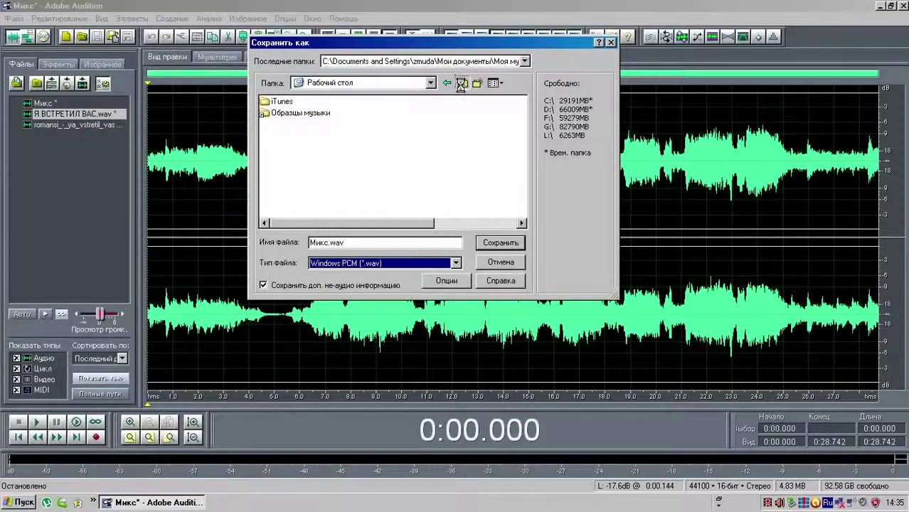
pyautogui.doubleClick(349, 243)
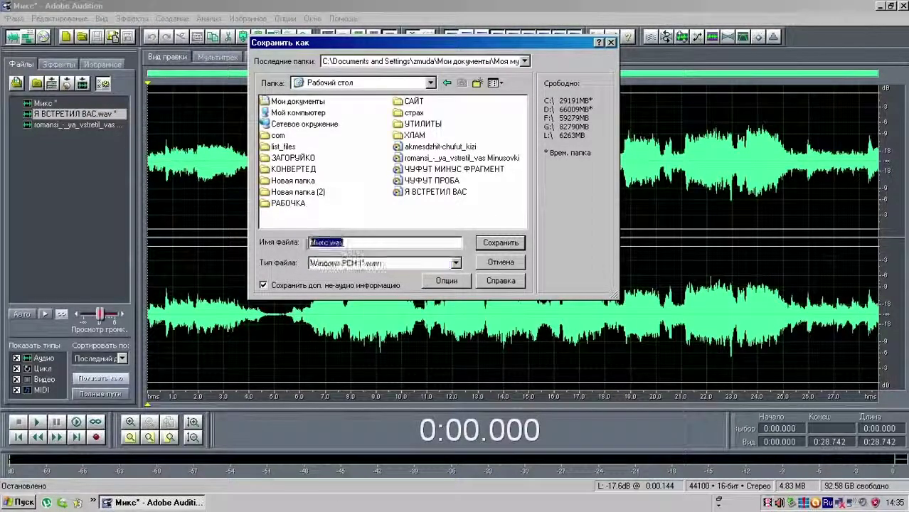
pyautogui.write('Я встретил вас микс')
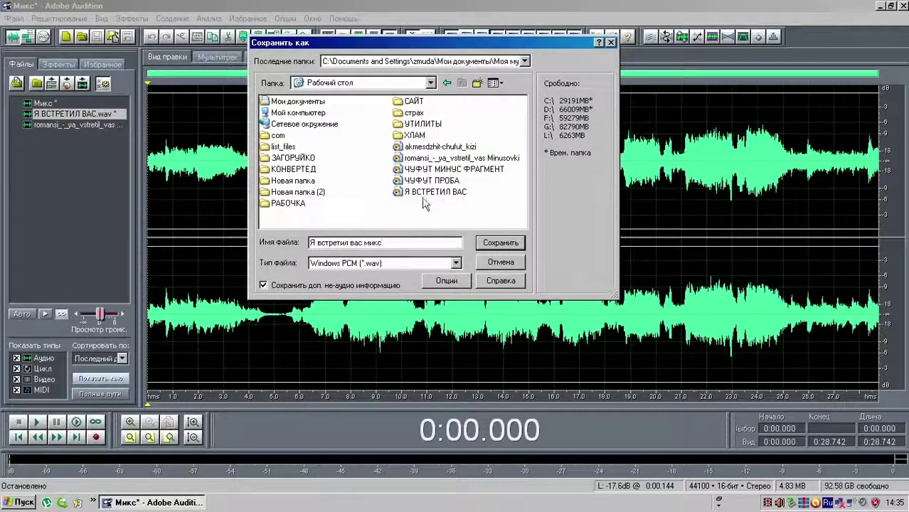
pyautogui.click(505, 240)
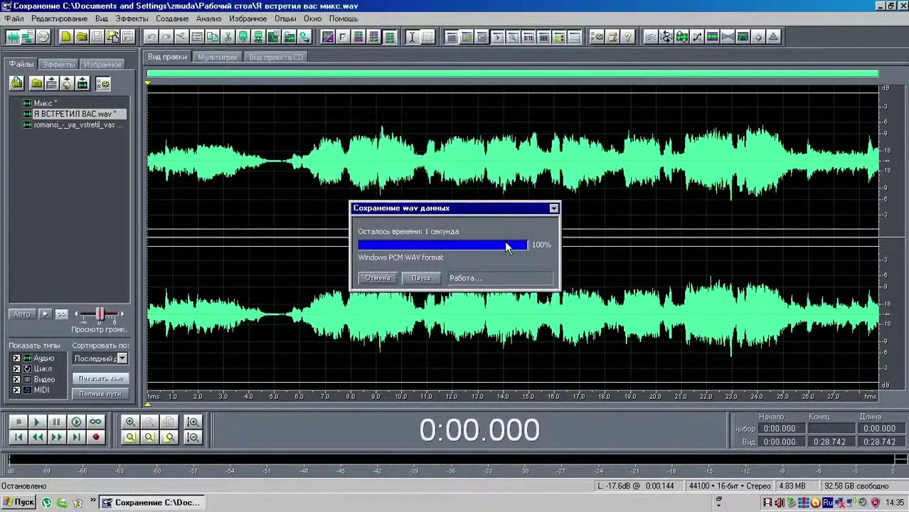